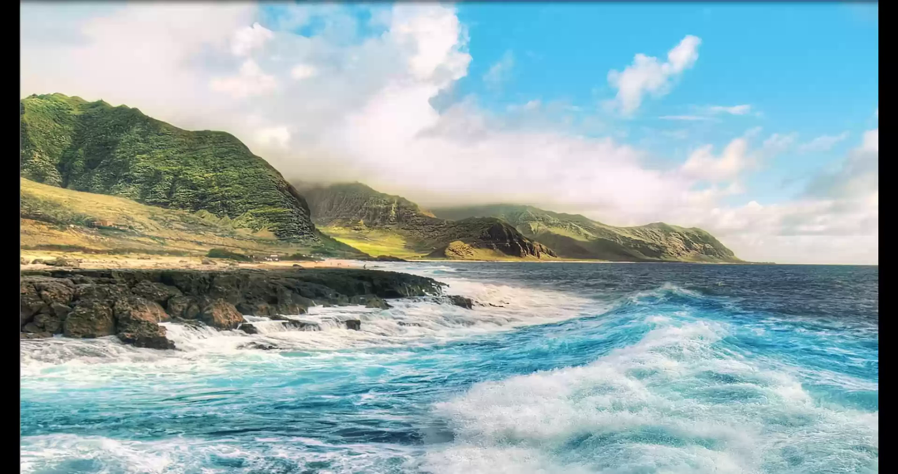
Open the Home folder, centre its window, and bring up the context menu for Math_tests.csv.
{"action": "left_click", "coordinate": [9, 30]}
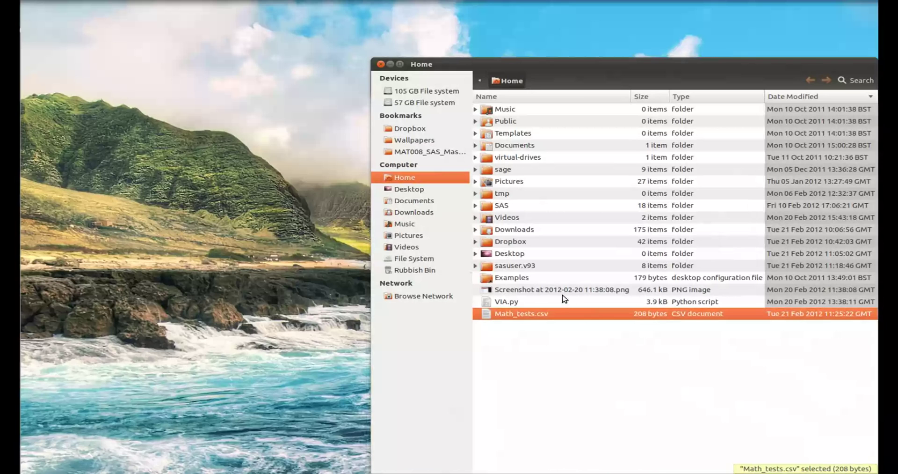
{"action": "left_click_drag", "start_coordinate": [528, 86], "coordinate": [363, 45]}
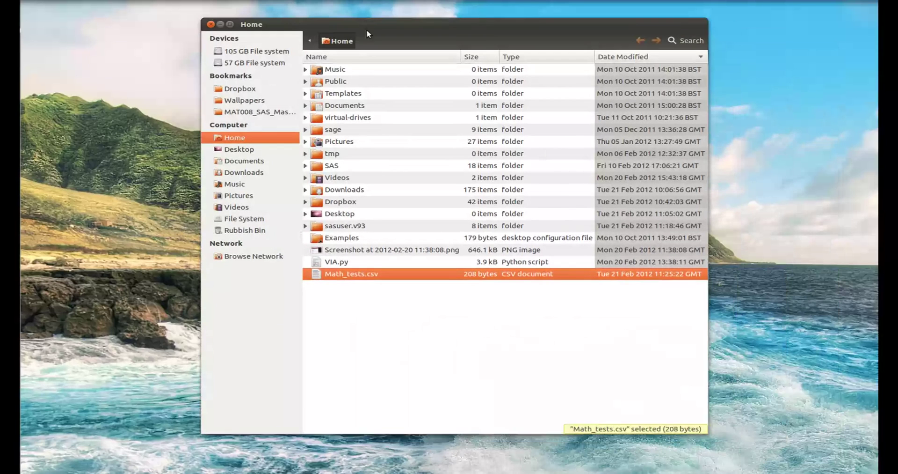
{"action": "right_click", "coordinate": [341, 279]}
Review Math_tests.csv in gedit, then close it and minimize the Home folder window.
{"action": "left_click", "coordinate": [367, 306]}
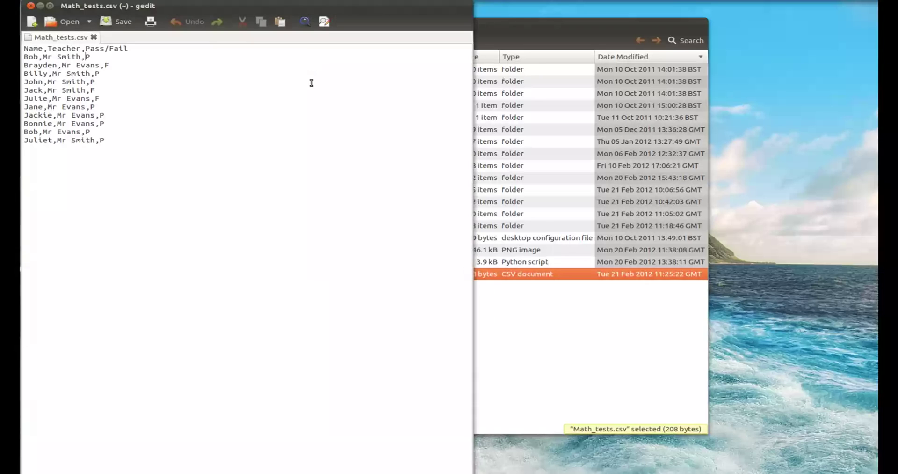
{"action": "left_click_drag", "start_coordinate": [223, 7], "coordinate": [419, 72]}
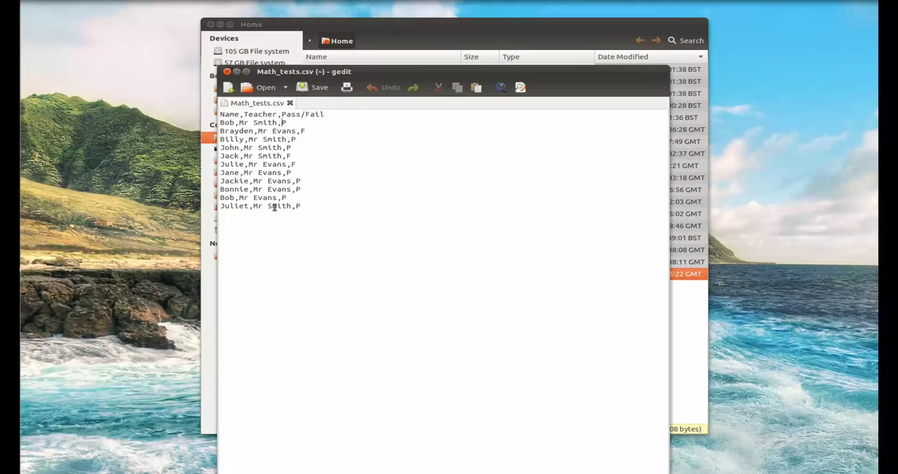
{"action": "left_click", "coordinate": [237, 72]}
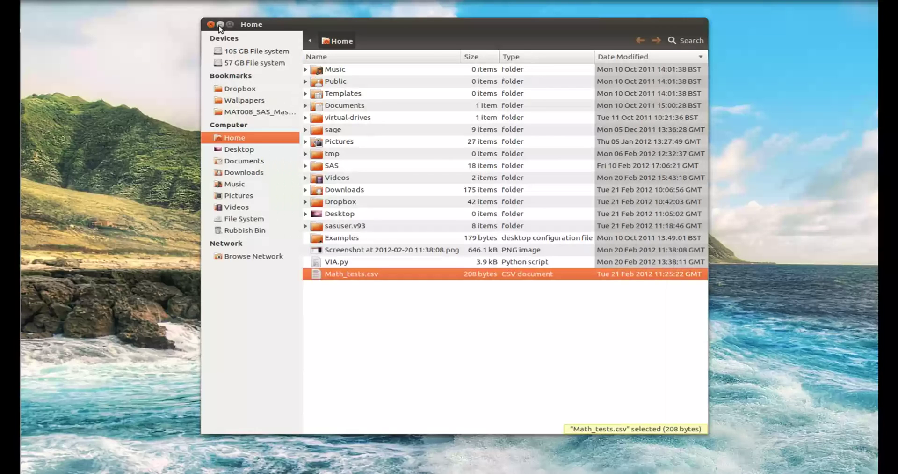
{"action": "left_click", "coordinate": [220, 25]}
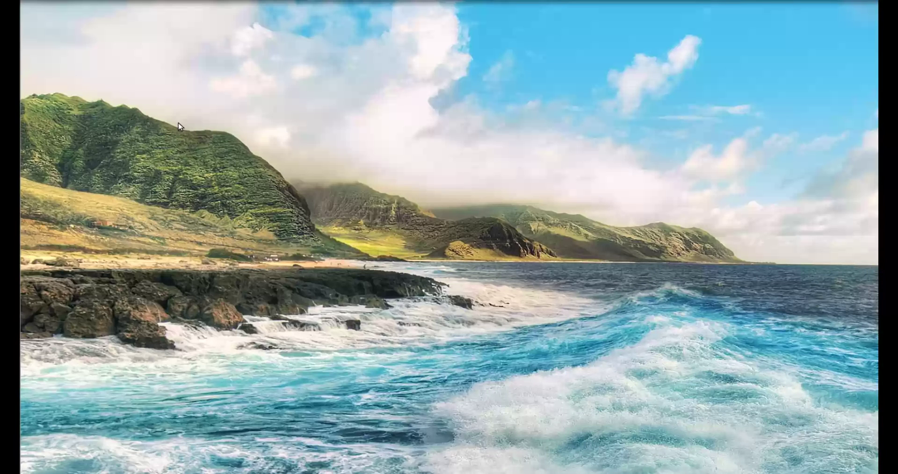
Launch SAS by entering SAS in a new terminal.
{"action": "key", "text": "ctrl+alt+t"}
{"action": "left_click_drag", "start_coordinate": [122, 5], "coordinate": [241, 48]}
{"action": "type", "text": "SAS"}
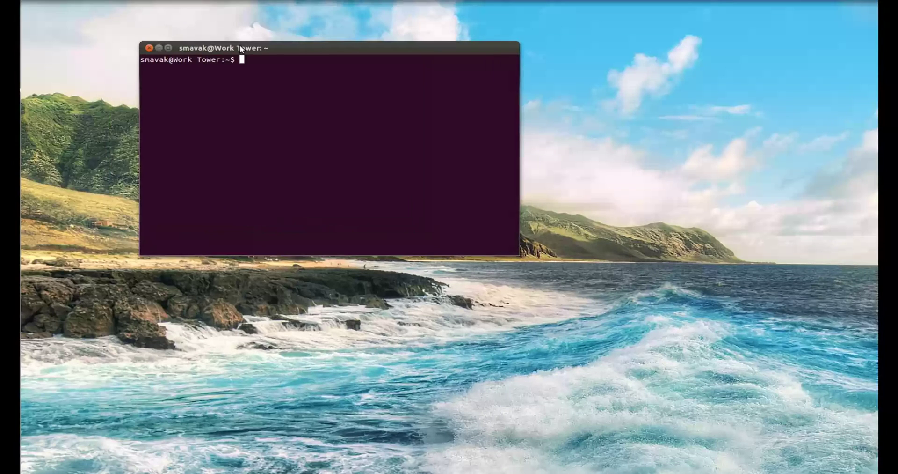
{"action": "key", "text": "Return"}
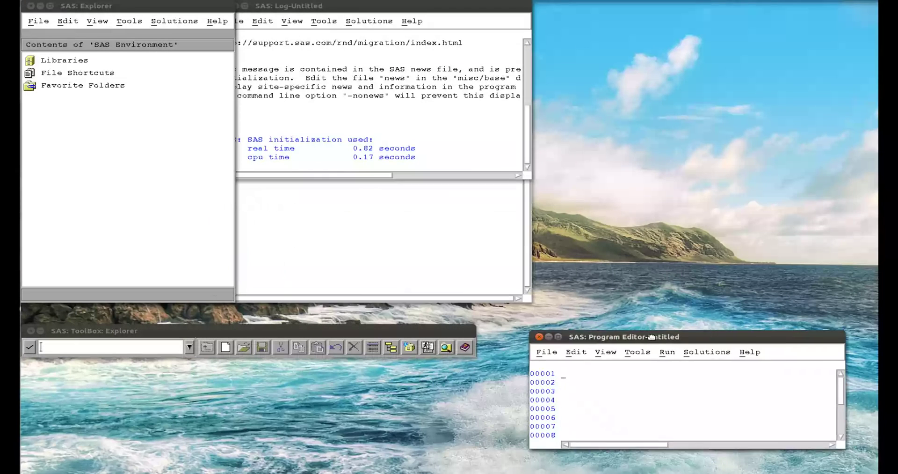
Close the terminal and arrange the Log, Output, Results and Explorer windows.
{"action": "left_click_drag", "start_coordinate": [320, 5], "coordinate": [290, 322]}
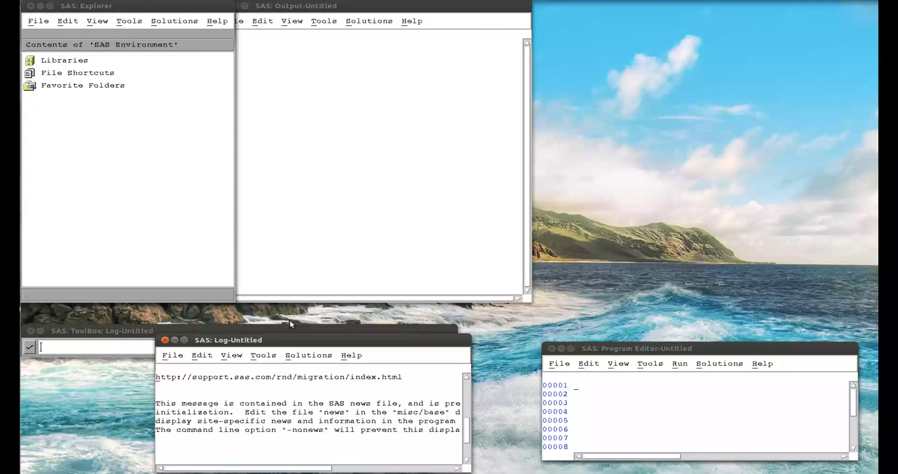
{"action": "left_click_drag", "start_coordinate": [318, 7], "coordinate": [670, 34]}
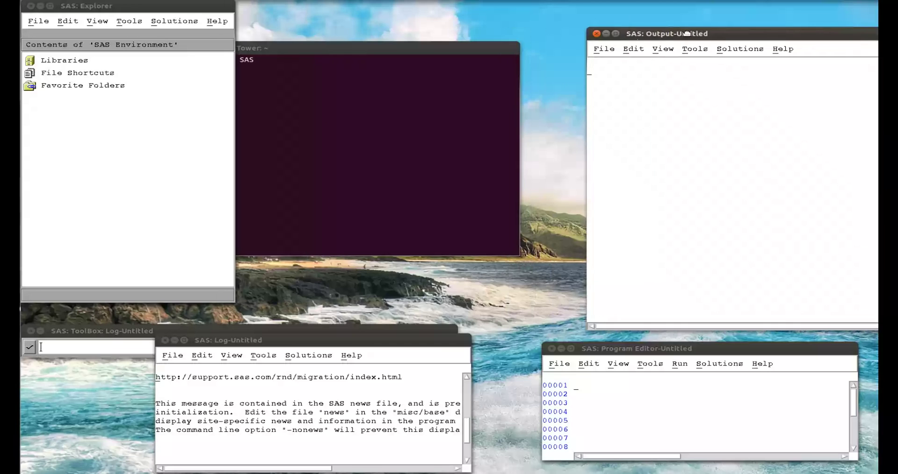
{"action": "left_click", "coordinate": [291, 50]}
{"action": "left_click", "coordinate": [148, 48]}
{"action": "left_click_drag", "start_coordinate": [151, 6], "coordinate": [417, 110]}
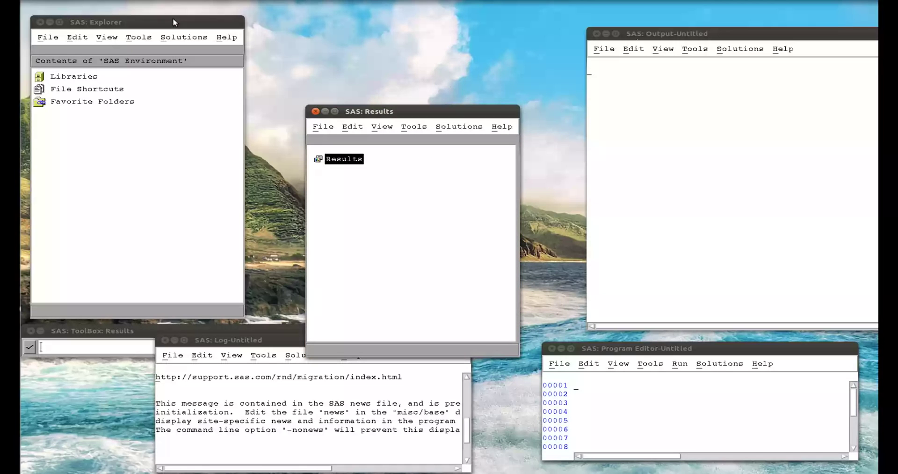
{"action": "left_click_drag", "start_coordinate": [175, 22], "coordinate": [176, 102]}
{"action": "left_click_drag", "start_coordinate": [427, 114], "coordinate": [438, 97]}
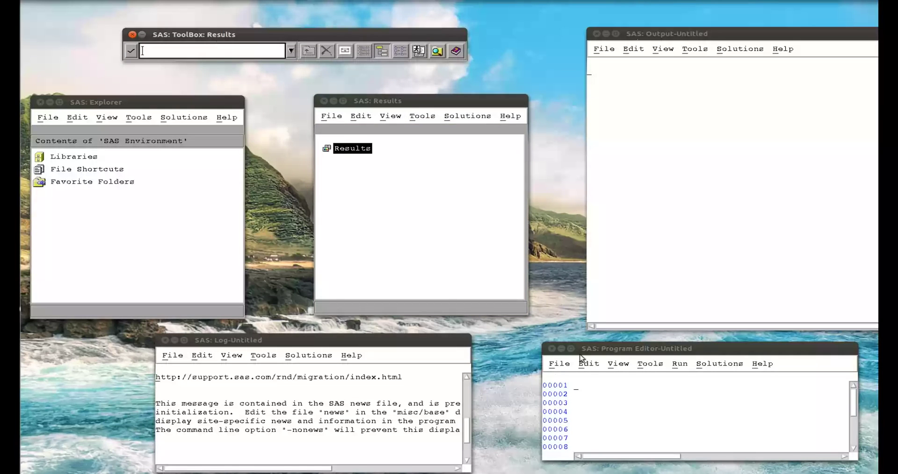
Begin the PROC IMPORT step with the ~/Math_tests.csv file path.
{"action": "left_click", "coordinate": [580, 394]}
{"action": "type", "text": "proc import "}
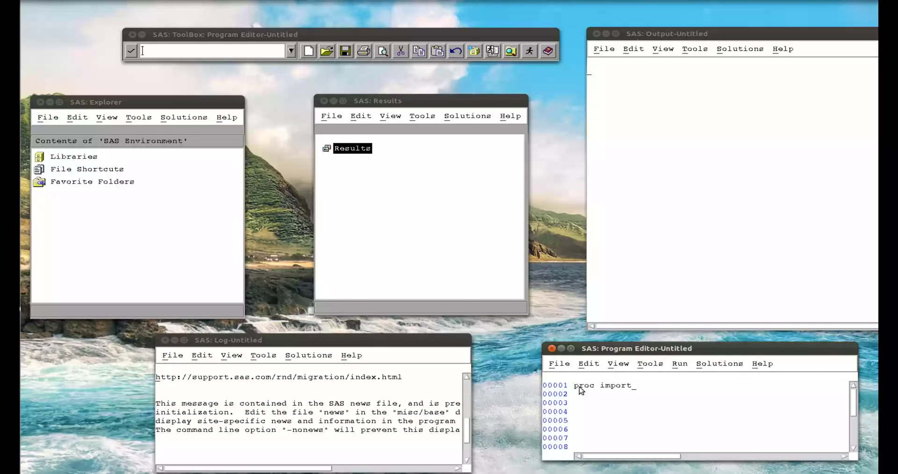
{"action": "type", "text": "data=\"~/"}
{"action": "type", "text": "Math_tests.csv"}
{"action": "key", "text": "Right"}
{"action": "key", "text": "Return"}
Add the out=mat008.math_tests, dbms and replace options, checking the Mat008 library.
{"action": "type", "text": "out mat"}
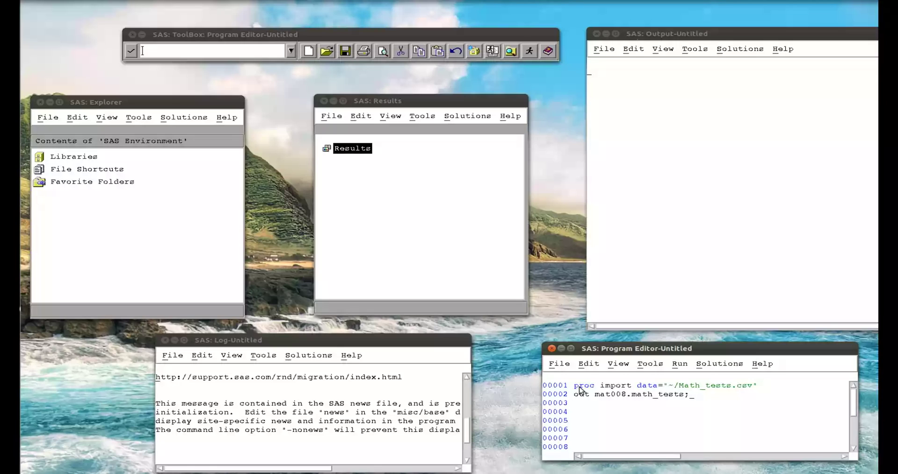
{"action": "type", "text": "dems"}
{"action": "key", "text": "BackSpace"}
{"action": "key", "text": "BackSpace"}
{"action": "key", "text": "BackSpace"}
{"action": "key", "text": "BackSpace"}
{"action": "type", "text": "repla"}
{"action": "double_click", "coordinate": [59, 156]}
{"action": "double_click", "coordinate": [62, 195]}
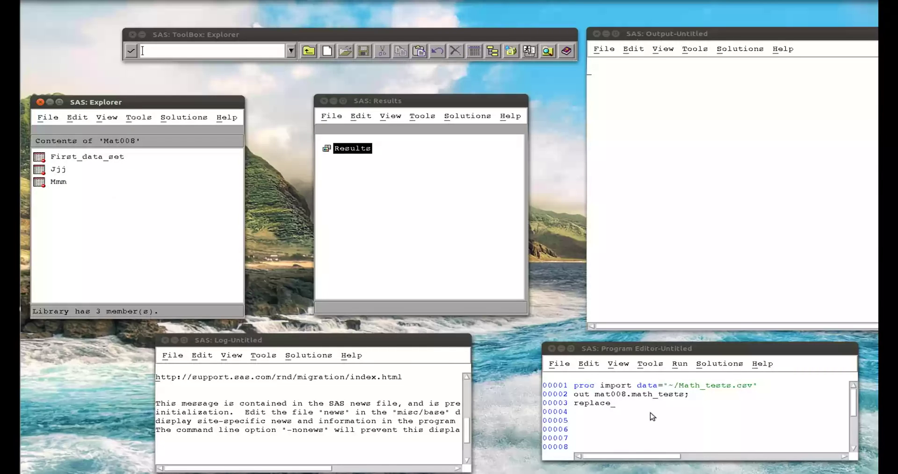
{"action": "left_click", "coordinate": [618, 401]}
Finish with getnames=yes; run; and a PROC PRINT of mat008.math_tests, then select the code.
{"action": "key", "text": "BackSpace"}
{"action": "key", "text": "BackSpace"}
{"action": "key", "text": "BackSpace"}
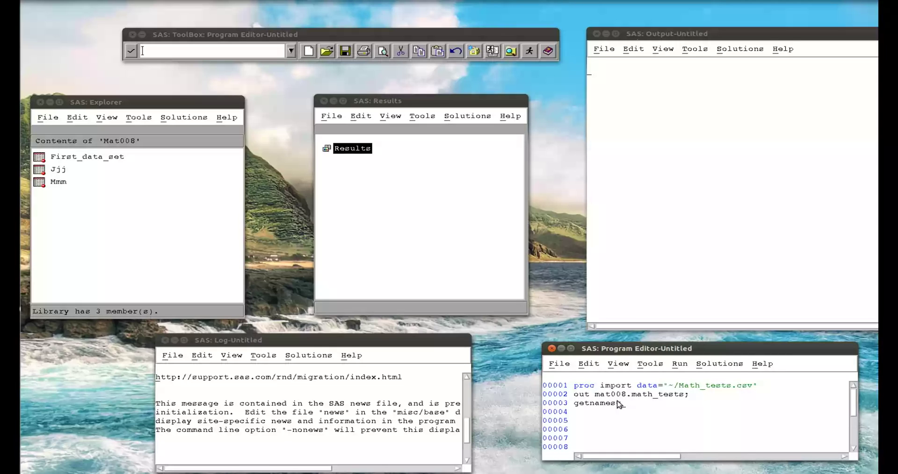
{"action": "type", "text": "="}
{"action": "type", "text": "yes; r"}
{"action": "type", "text": "un"}
{"action": "type", "text": "mat"}
{"action": "type", "text": "008"}
{"action": "type", "text": ".math_tests;"}
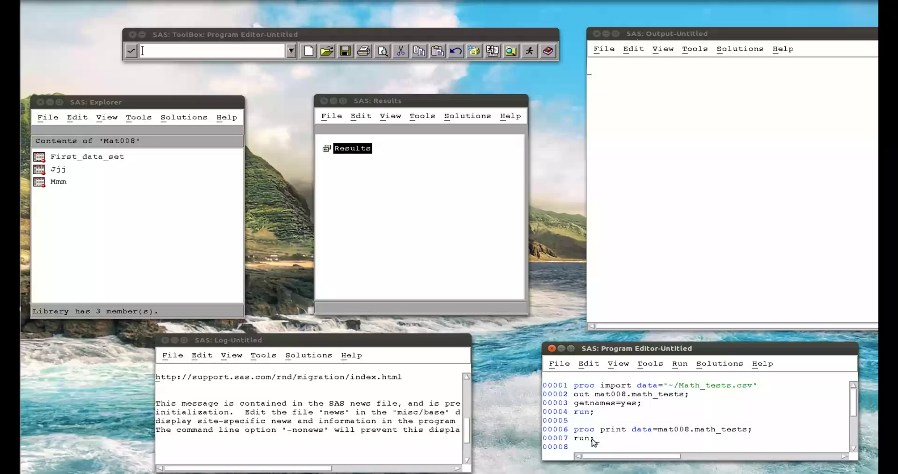
{"action": "left_click_drag", "start_coordinate": [598, 438], "coordinate": [589, 385]}
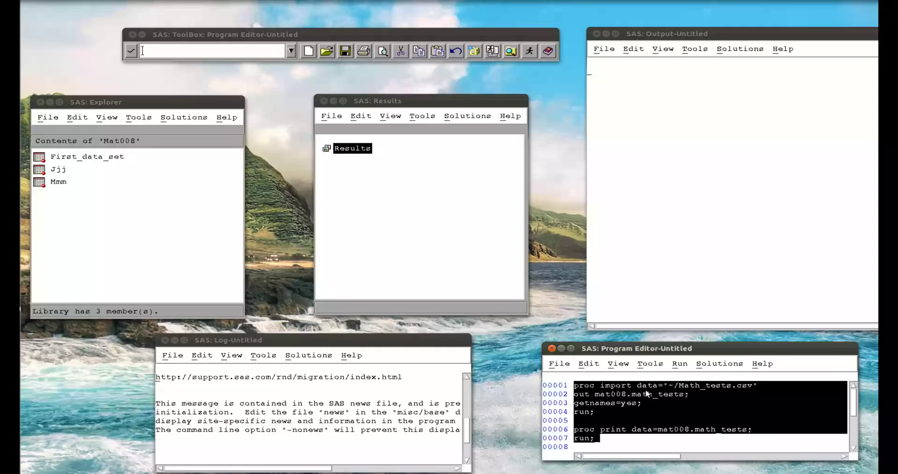
Submit the program and read the errors in the Log.
{"action": "left_click", "coordinate": [680, 364]}
{"action": "left_click", "coordinate": [688, 235]}
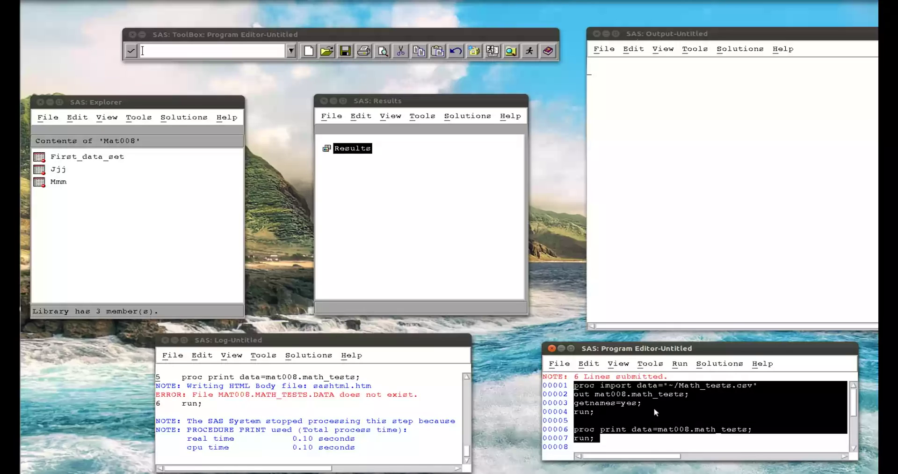
{"action": "left_click", "coordinate": [584, 398]}
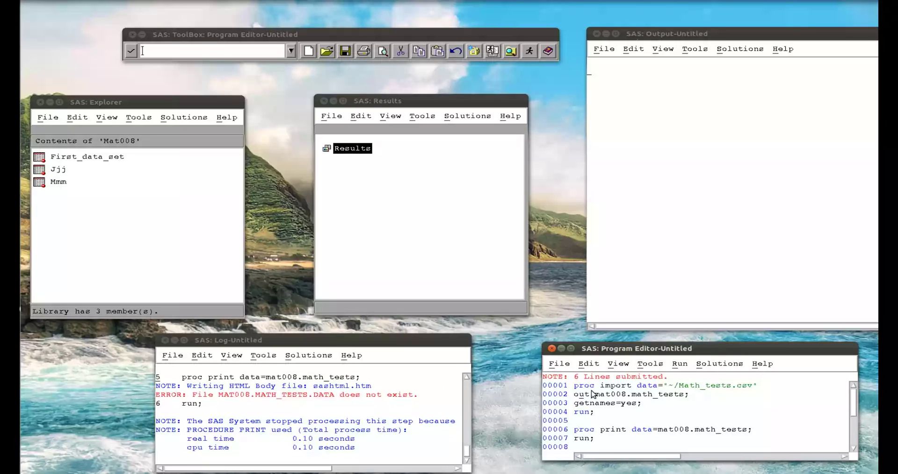
{"action": "left_click", "coordinate": [467, 377]}
{"action": "scroll", "coordinate": [467, 380], "scroll_direction": "up", "scroll_amount": 3}
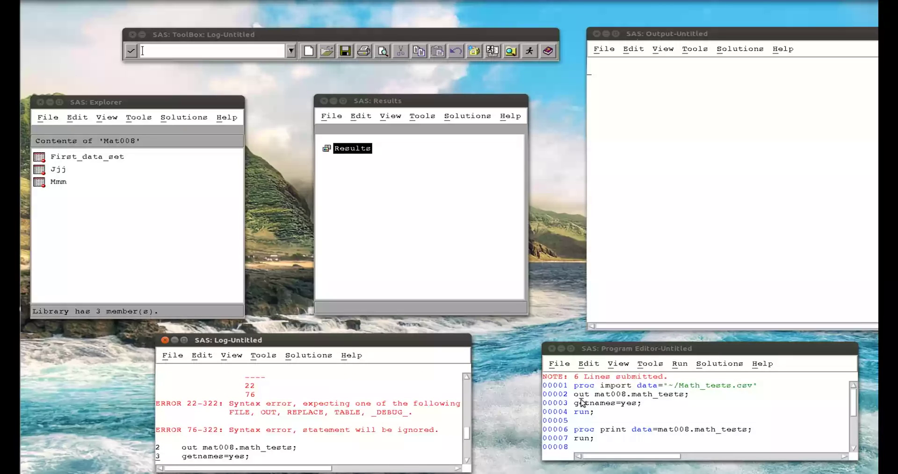
Fix line 2 to read out= and resubmit the selected program.
{"action": "left_click", "coordinate": [598, 399]}
{"action": "key", "text": "BackSpace"}
{"action": "type", "text": "="}
{"action": "key", "text": "F3"}
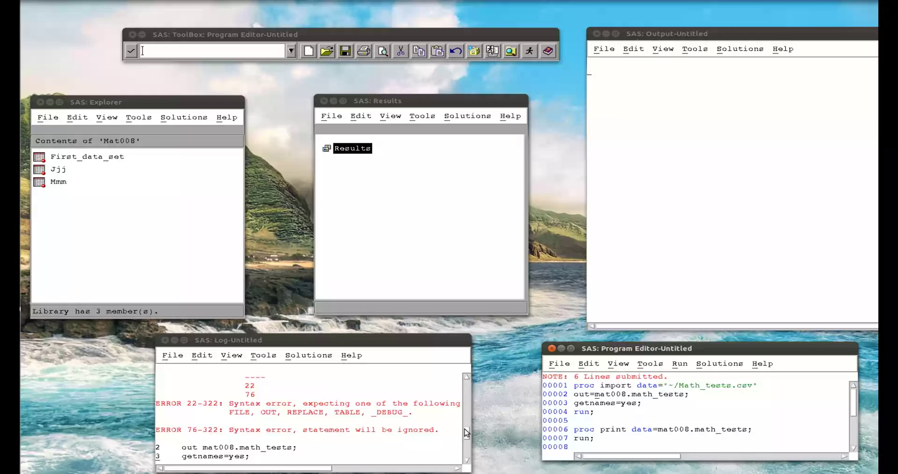
{"action": "left_click_drag", "start_coordinate": [600, 438], "coordinate": [574, 384]}
{"action": "left_click", "coordinate": [685, 364]}
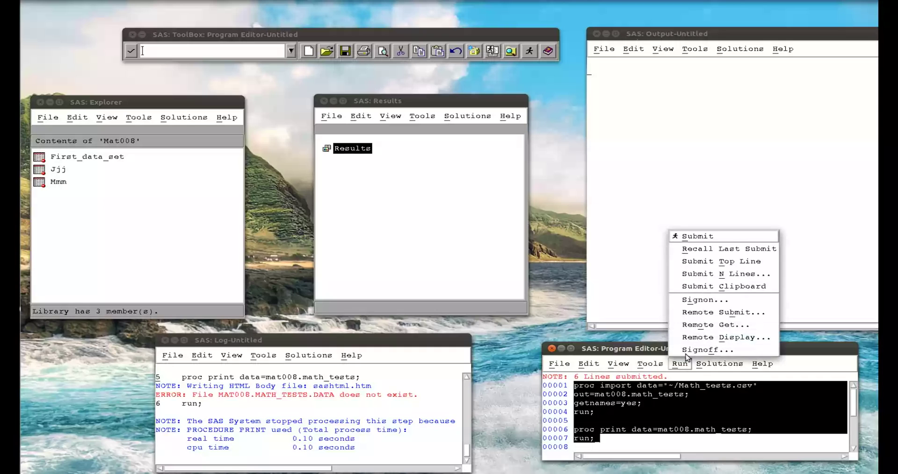
{"action": "left_click", "coordinate": [698, 235]}
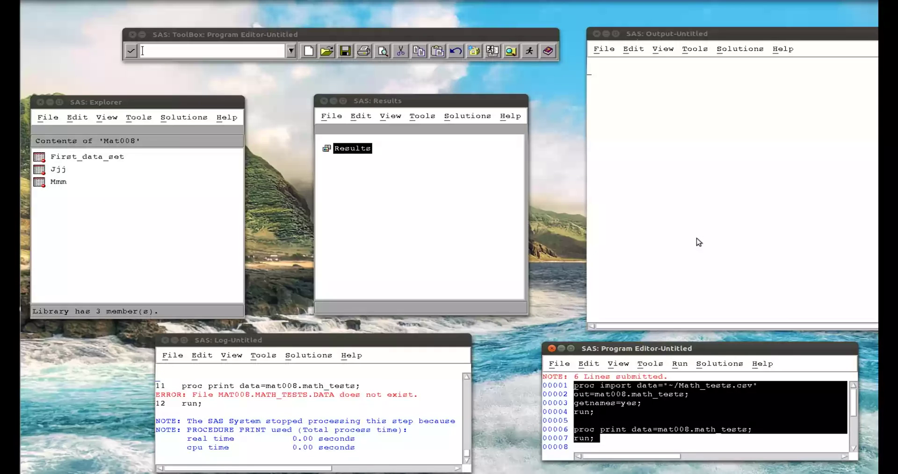
Resubmit the whole program and find the data= syntax error in the Log.
{"action": "left_click", "coordinate": [679, 363]}
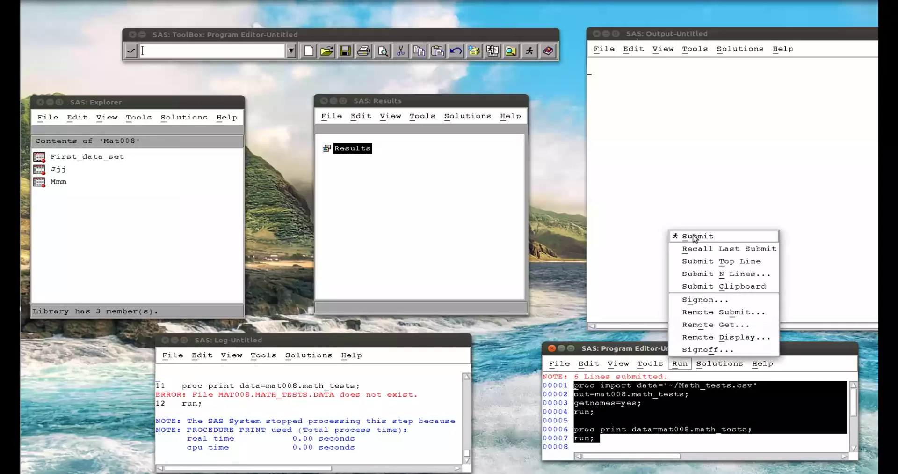
{"action": "left_click", "coordinate": [696, 236]}
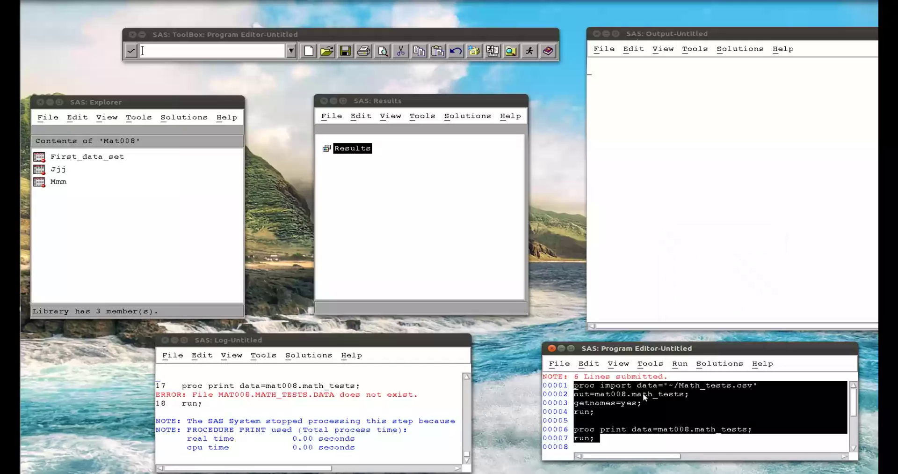
{"action": "left_click", "coordinate": [467, 377]}
{"action": "scroll", "coordinate": [467, 377], "scroll_direction": "up", "scroll_amount": 5}
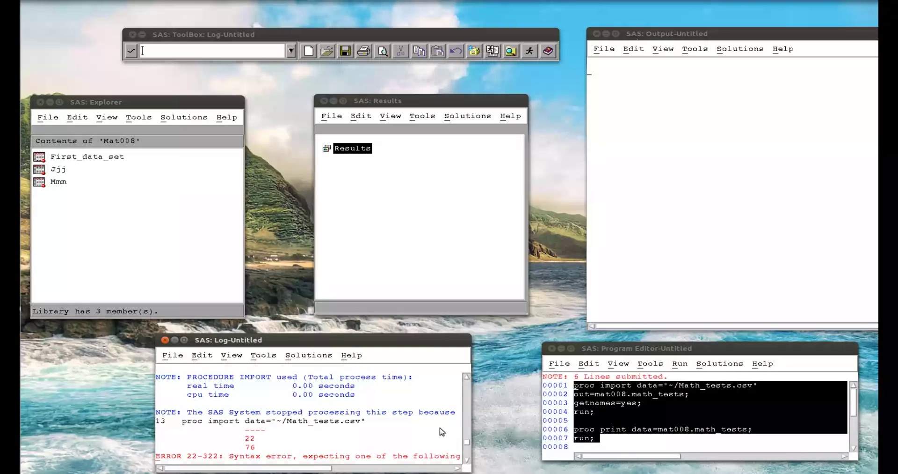
{"action": "left_click", "coordinate": [468, 448]}
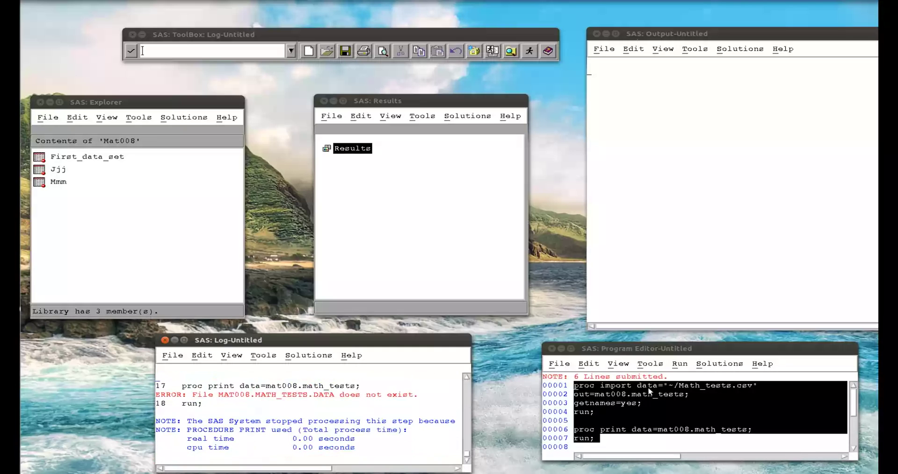
{"action": "left_click", "coordinate": [665, 391]}
Change data= to datafile=, submit all seven lines, dismiss the help error, and widen the Output.
{"action": "type", "text": "file"}
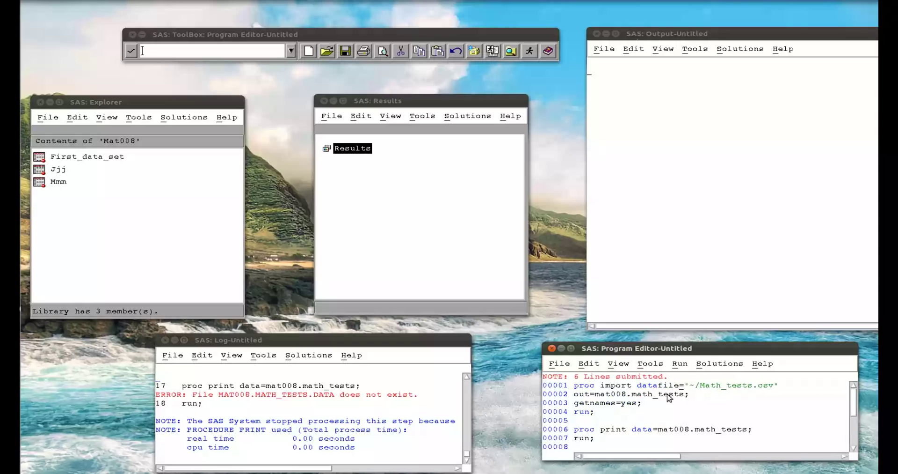
{"action": "left_click_drag", "start_coordinate": [600, 440], "coordinate": [575, 388]}
{"action": "left_click", "coordinate": [681, 364]}
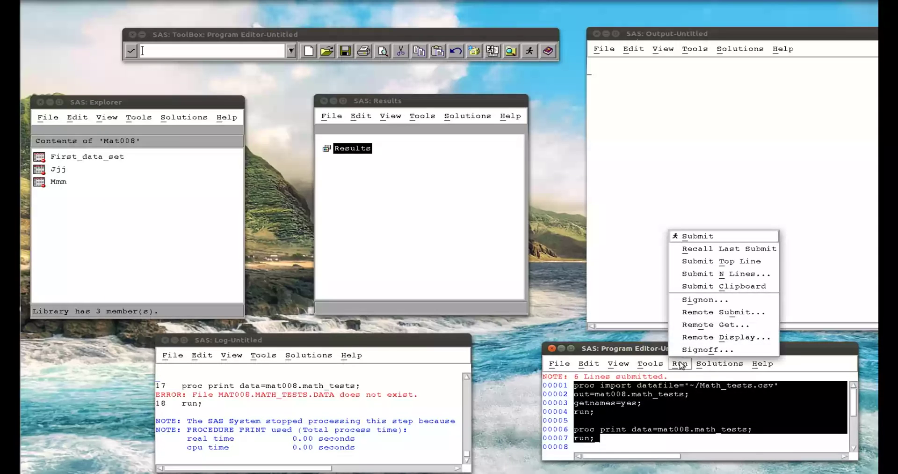
{"action": "left_click", "coordinate": [701, 240]}
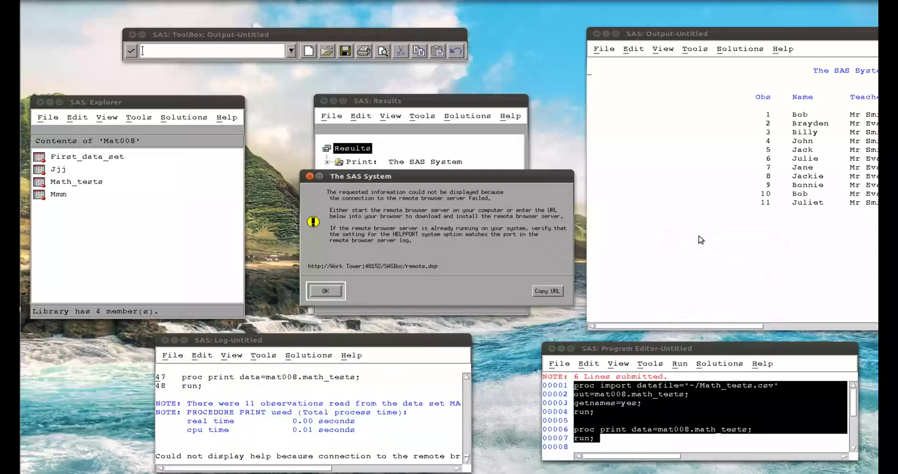
{"action": "left_click", "coordinate": [324, 290]}
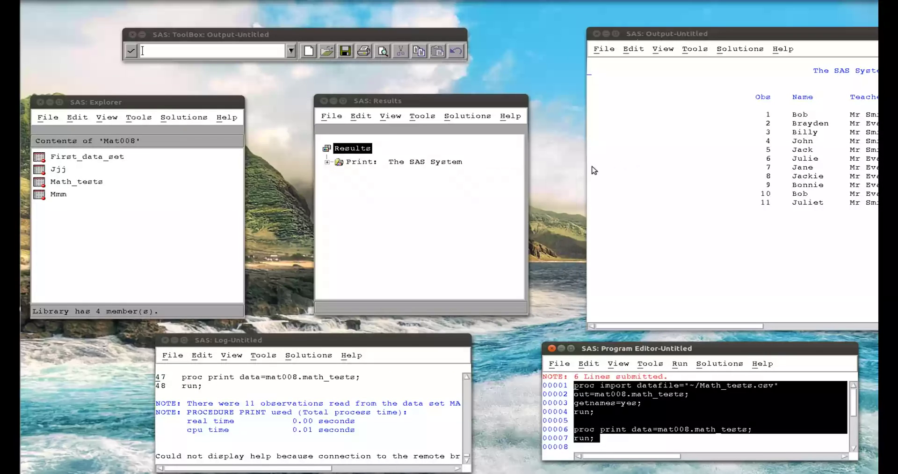
{"action": "left_click_drag", "start_coordinate": [589, 166], "coordinate": [300, 148]}
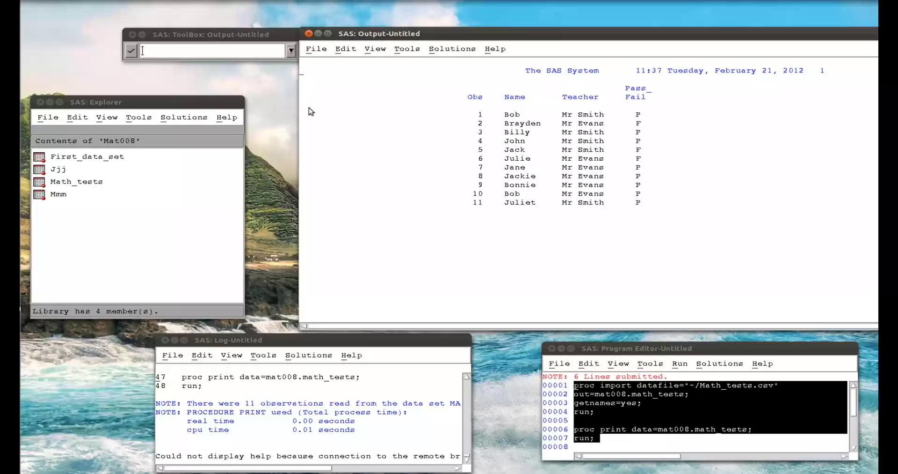
Add 'proc freq data=mat008.math_tests;' and 'run;' below the print step and submit them alone.
{"action": "left_click", "coordinate": [619, 442]}
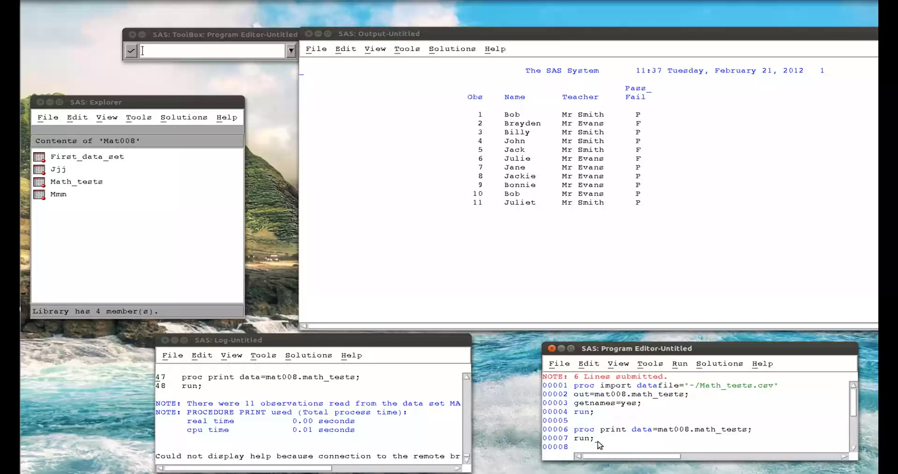
{"action": "key", "text": "Return"}
{"action": "type", "text": "proc freq data=ma"}
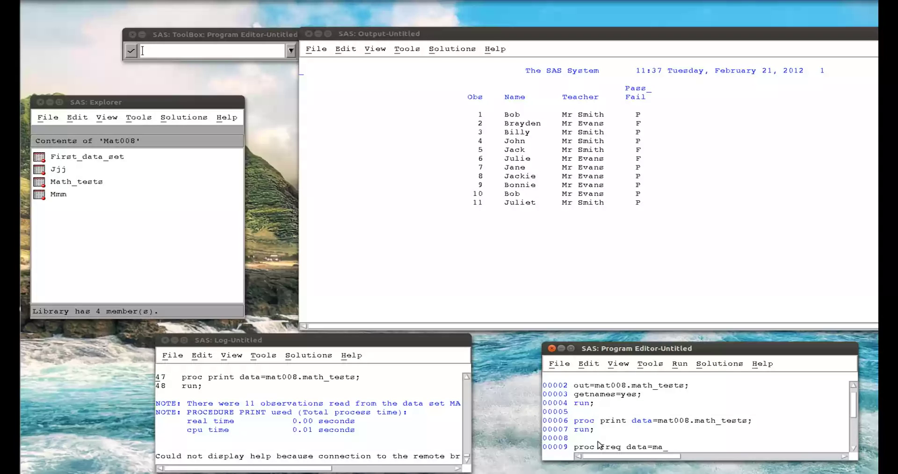
{"action": "type", "text": "t008.math_tests;"}
{"action": "key", "text": "Return"}
{"action": "type", "text": "run"}
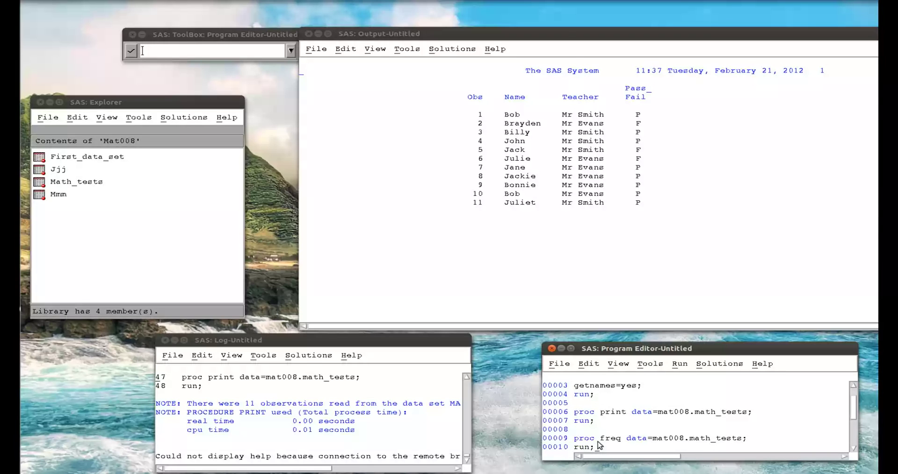
{"action": "type", "text": ";"}
{"action": "mouse_move", "coordinate": [575, 437]}
{"action": "left_mouse_down"}
{"action": "mouse_move", "coordinate": [604, 455]}
{"action": "mouse_move", "coordinate": [576, 443]}
{"action": "left_mouse_up"}
{"action": "left_click", "coordinate": [683, 365]}
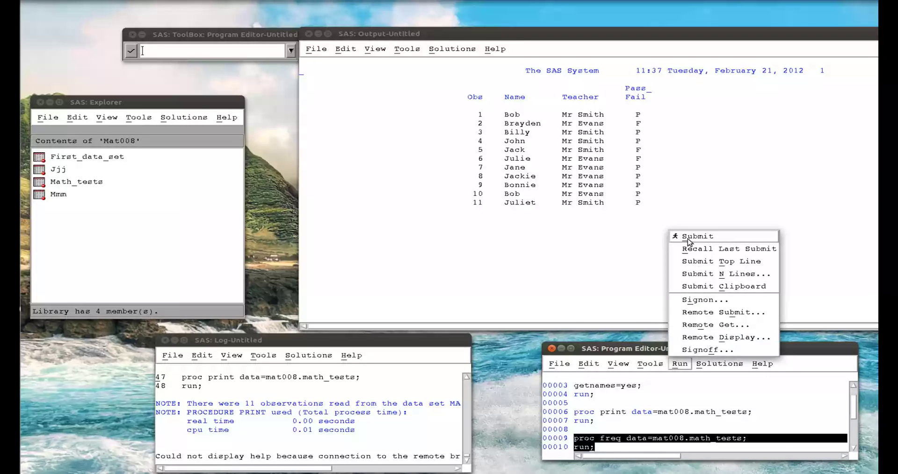
{"action": "left_click", "coordinate": [693, 238]}
Dismiss the help error and scroll through the Pass_Fail, Name and Teacher frequency tables.
{"action": "left_click", "coordinate": [321, 286]}
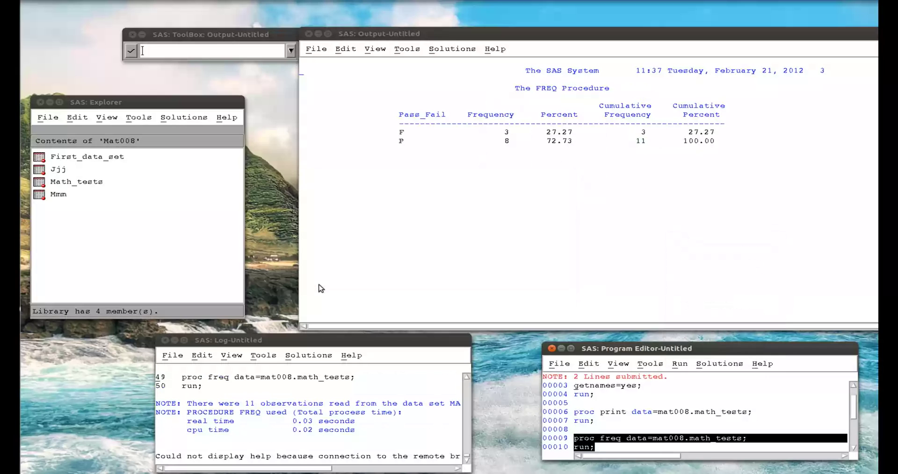
{"action": "left_click_drag", "start_coordinate": [675, 34], "coordinate": [504, 40]}
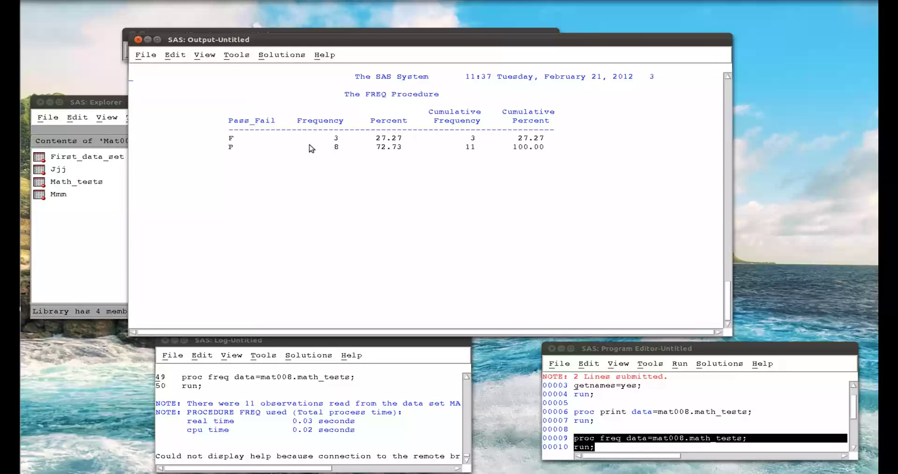
{"action": "left_click", "coordinate": [728, 80]}
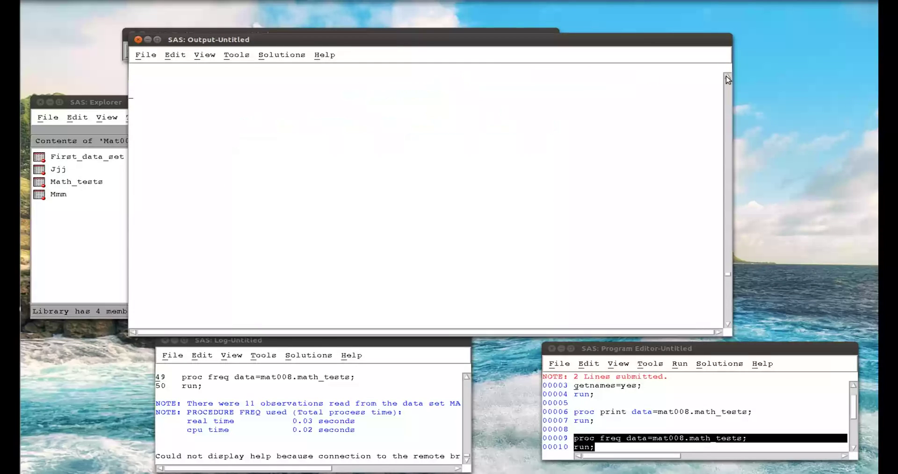
{"action": "left_click", "coordinate": [728, 79]}
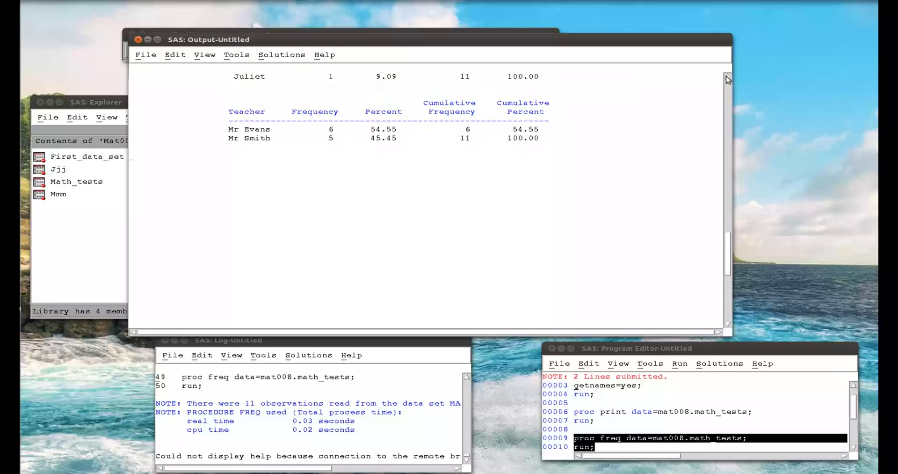
{"action": "left_click", "coordinate": [728, 79]}
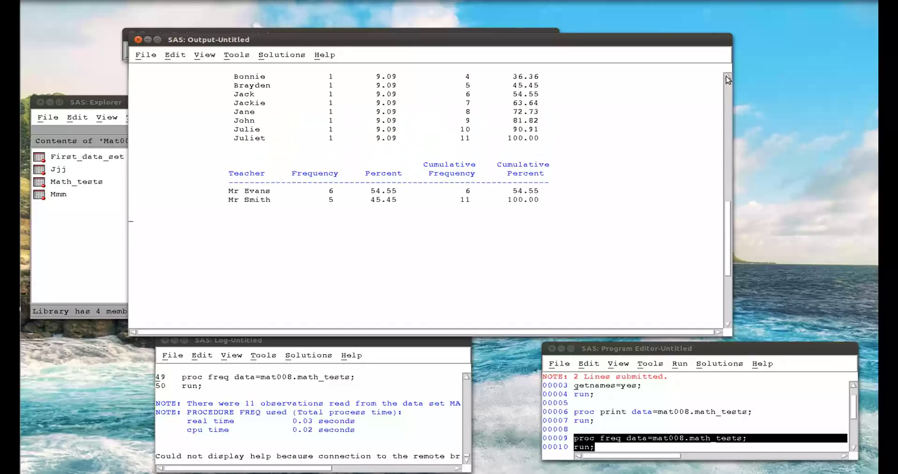
{"action": "left_click", "coordinate": [728, 80]}
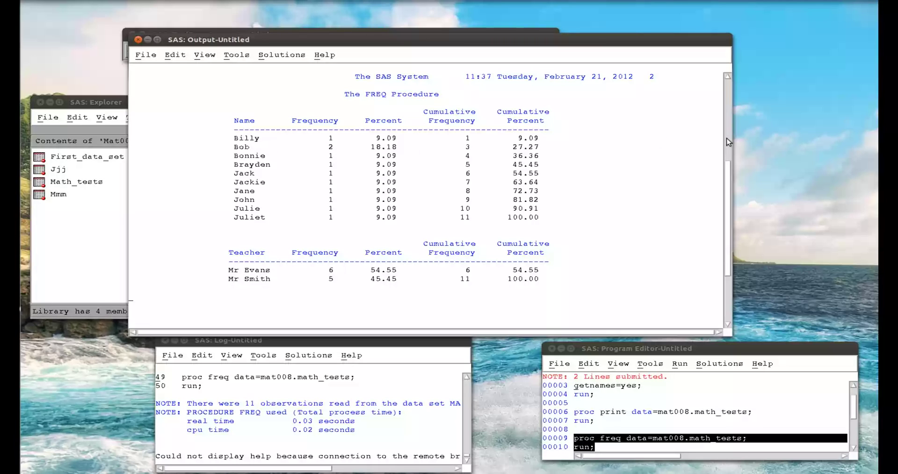
{"action": "left_click_drag", "start_coordinate": [728, 184], "coordinate": [728, 232]}
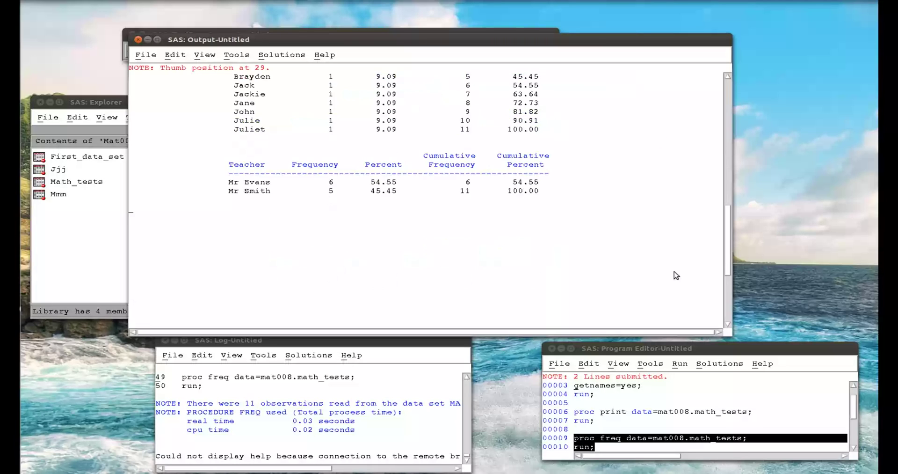
{"action": "left_click_drag", "start_coordinate": [490, 45], "coordinate": [629, 33]}
{"action": "left_click", "coordinate": [602, 446]}
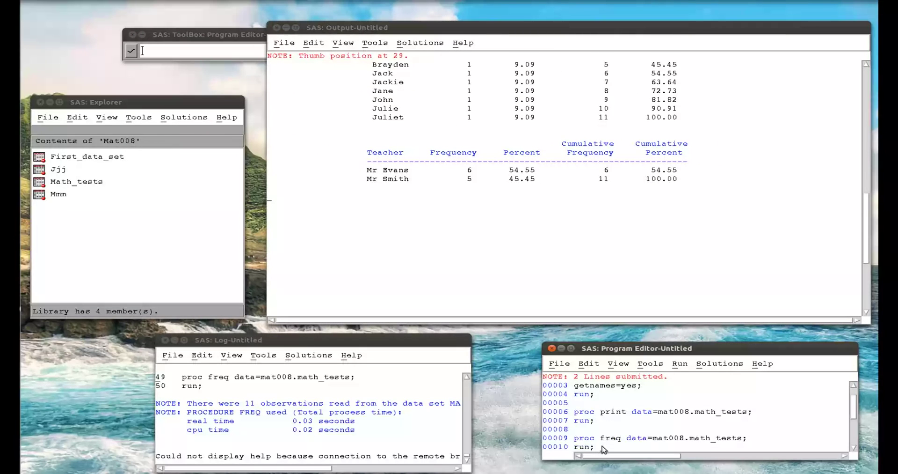
Write a new proc freq step on mat008.math_tests with 'tables teacher;' and run.
{"action": "key", "text": "Return"}
{"action": "key", "text": "Return"}
{"action": "type", "text": "proc freq data=mat008.mat"}
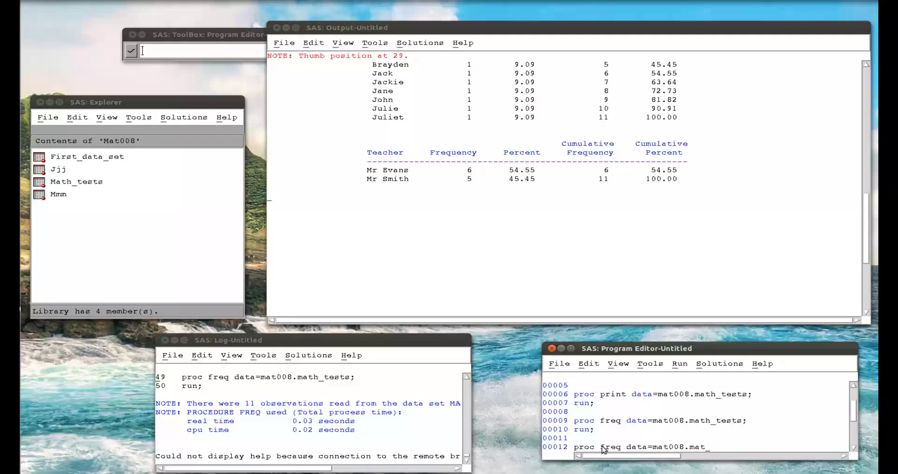
{"action": "type", "text": "h_tests;"}
{"action": "key", "text": "Return"}
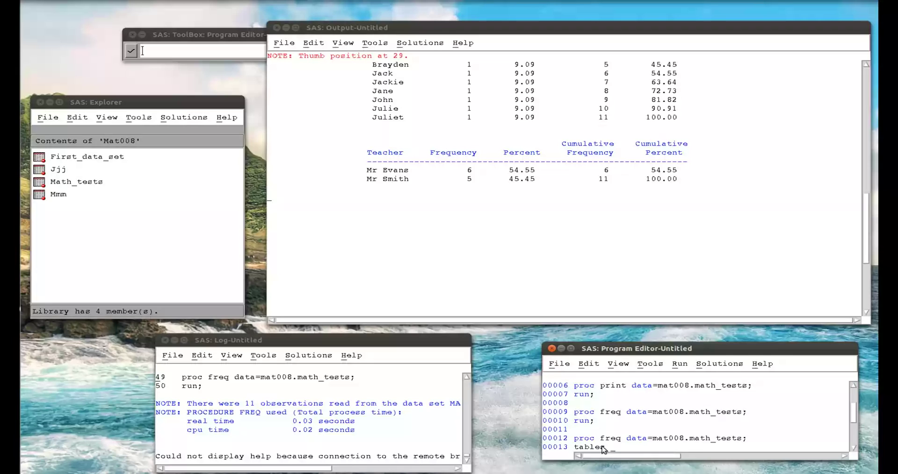
{"action": "type", "text": "acher;"}
{"action": "key", "text": "Return"}
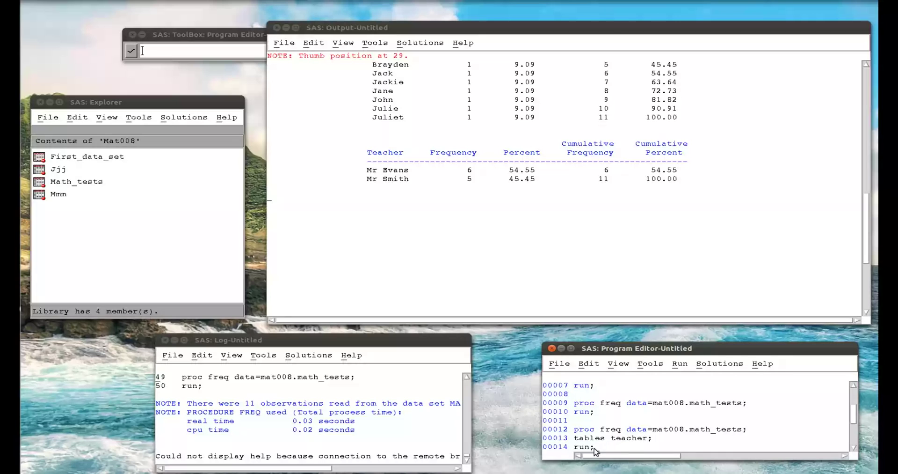
Submit the three-line Teacher step and dismiss the help connection warning.
{"action": "left_click_drag", "start_coordinate": [595, 447], "coordinate": [575, 430]}
{"action": "left_click", "coordinate": [672, 364]}
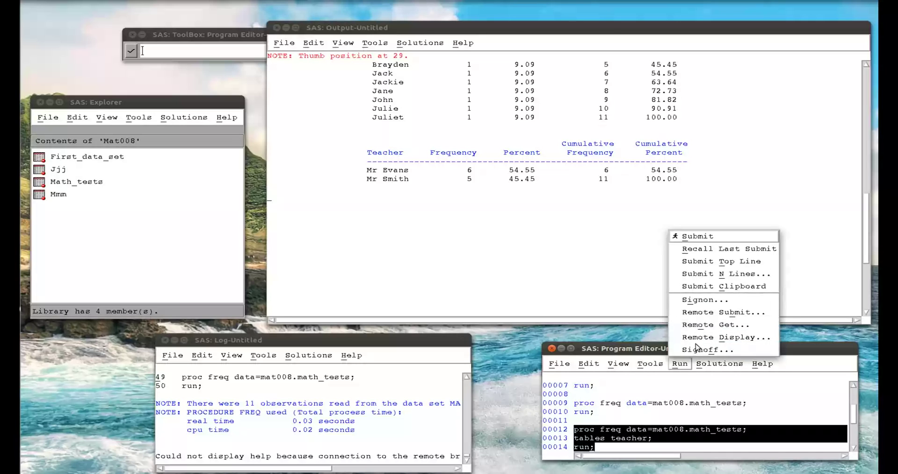
{"action": "left_click", "coordinate": [705, 238]}
{"action": "left_click", "coordinate": [326, 291]}
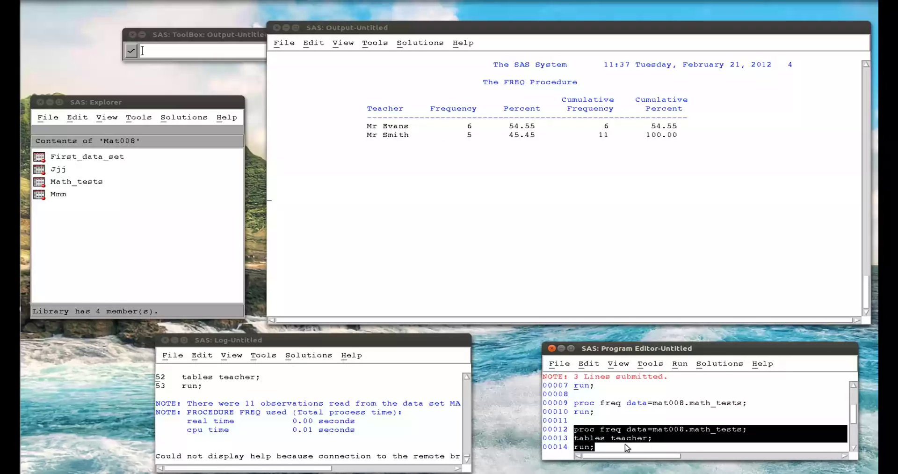
{"action": "left_click", "coordinate": [653, 442]}
Write a proc freq step on mat008.math_tests with 'tables teacher pass_fail;' and run.
{"action": "key", "text": "Return"}
{"action": "key", "text": "Return"}
{"action": "key", "text": "Return"}
{"action": "type", "text": "pr"}
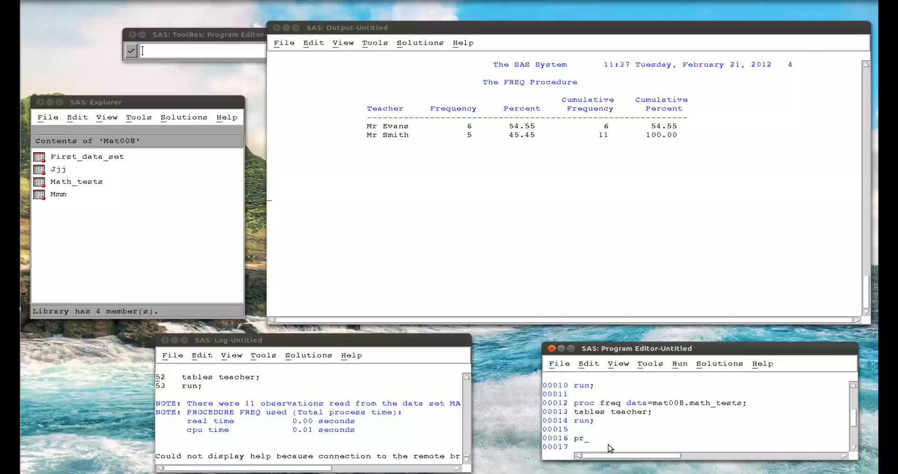
{"action": "type", "text": "oc freq data=mat008.math_tests;"}
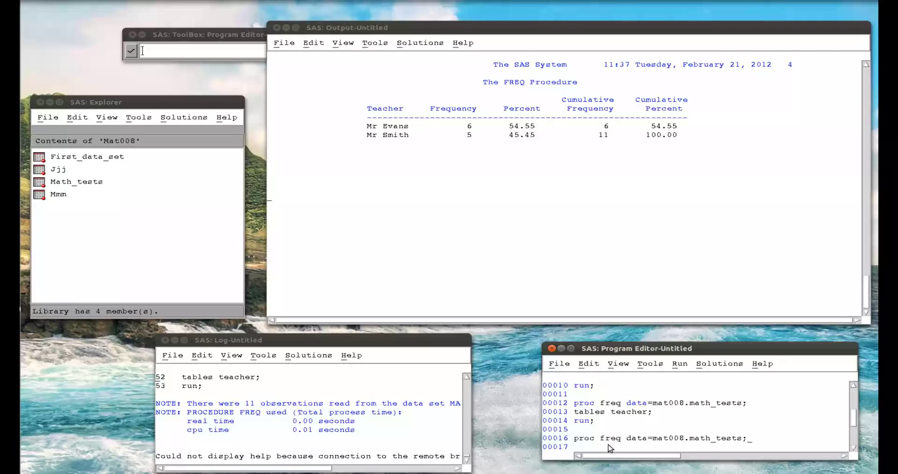
{"action": "type", "text": " tables"}
{"action": "type", "text": " teacher"}
{"action": "type", "text": " pass_fail"}
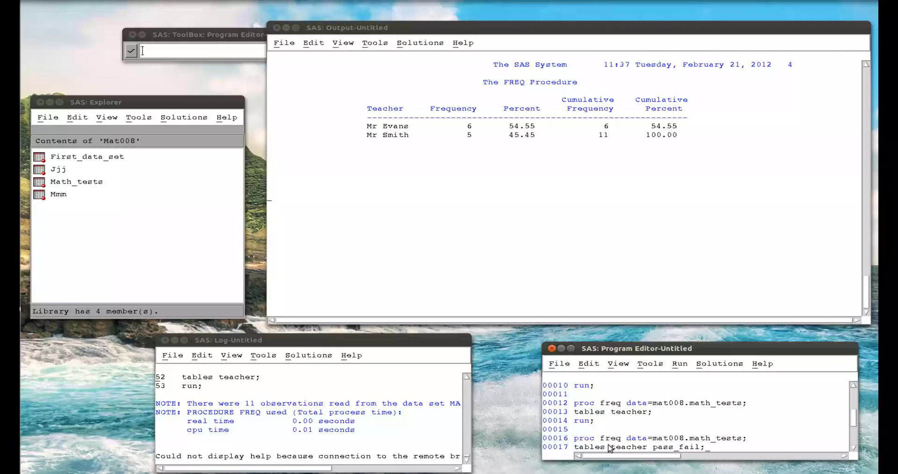
{"action": "type", "text": ";"}
{"action": "key", "text": "Return"}
{"action": "type", "text": "run;"}
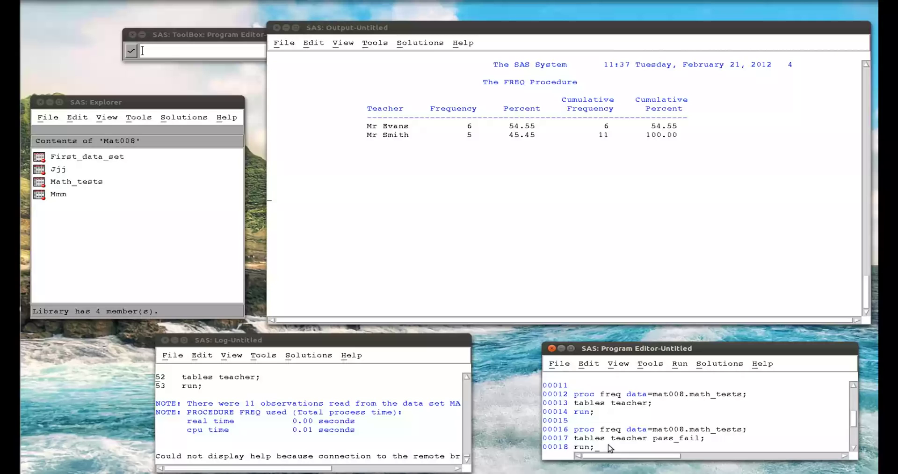
Submit the Teacher and Pass_Fail step and dismiss the help connection warning.
{"action": "left_click_drag", "start_coordinate": [595, 448], "coordinate": [574, 428]}
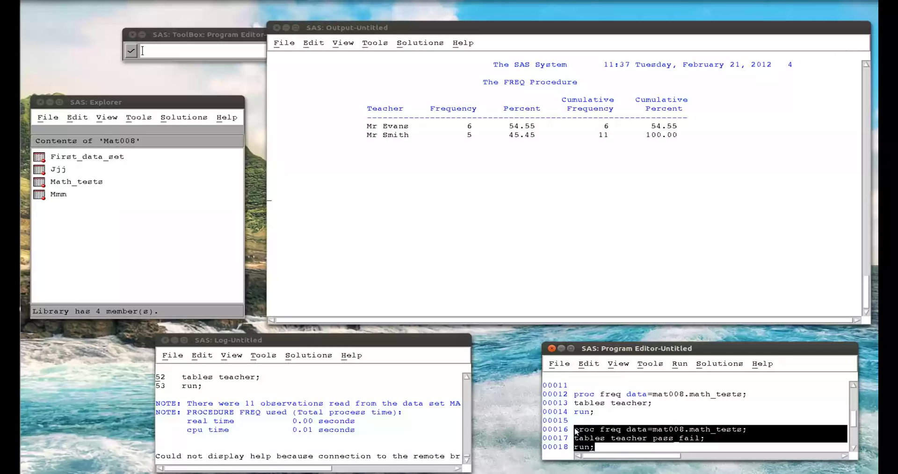
{"action": "left_click", "coordinate": [680, 363]}
{"action": "left_click", "coordinate": [696, 236]}
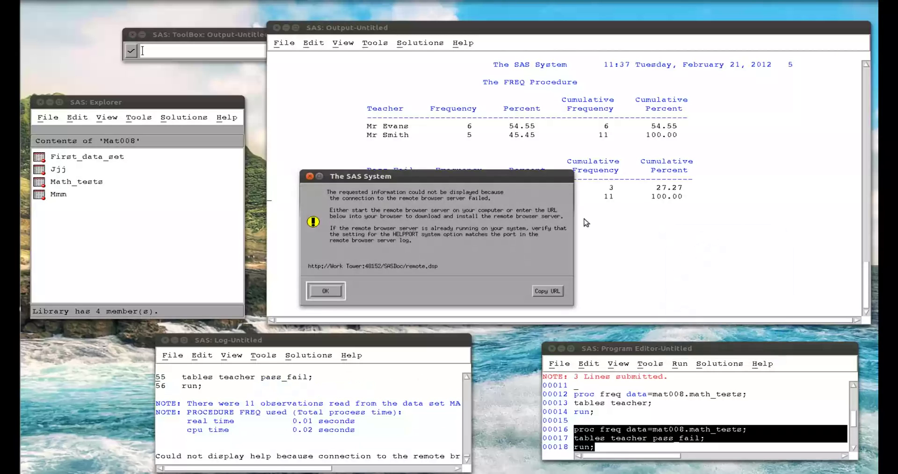
{"action": "left_click", "coordinate": [332, 290]}
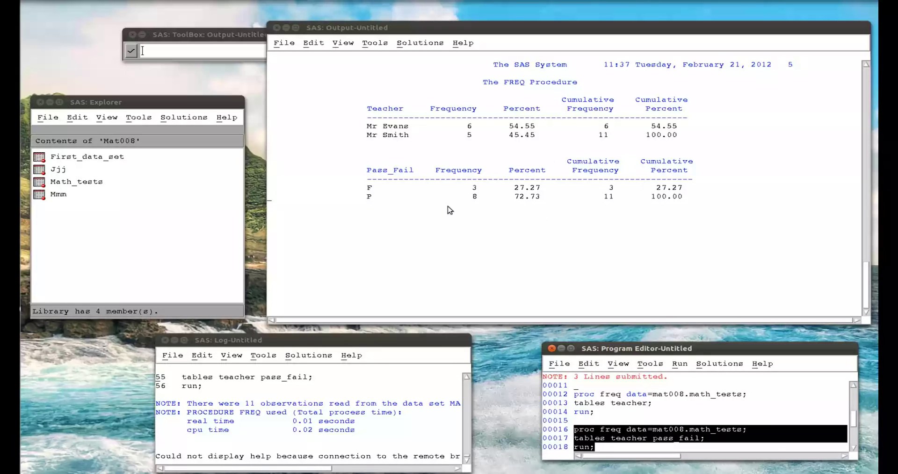
{"action": "left_click", "coordinate": [606, 446]}
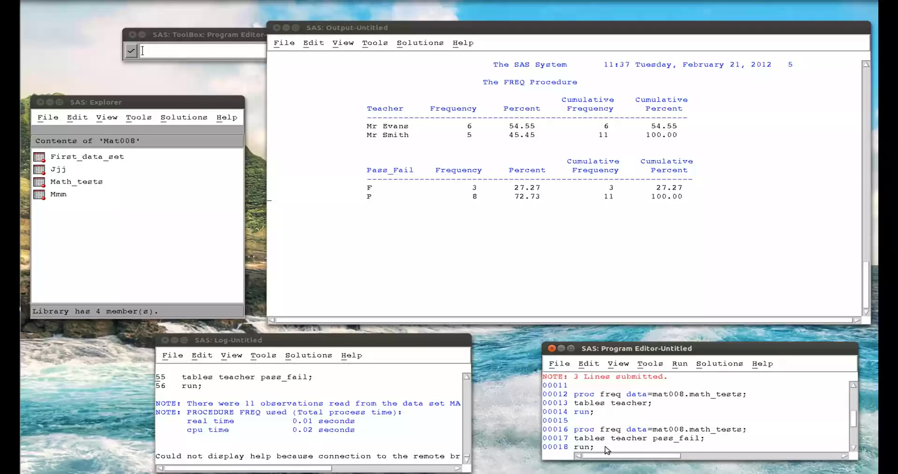
Write a new proc freq step on mat008.math_tests with tables teacher*pass_fail; and run;.
{"action": "key", "text": "Return"}
{"action": "key", "text": "Return"}
{"action": "key", "text": "Return"}
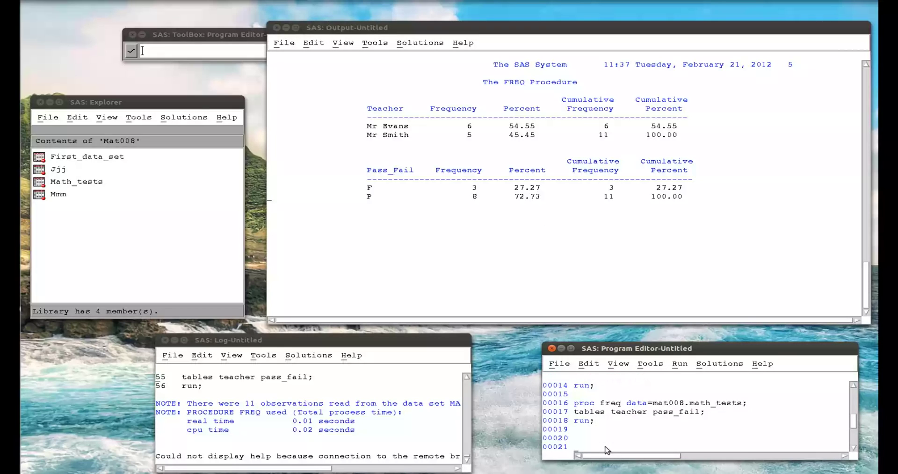
{"action": "type", "text": "proc freq data=mat008.math_tests"}
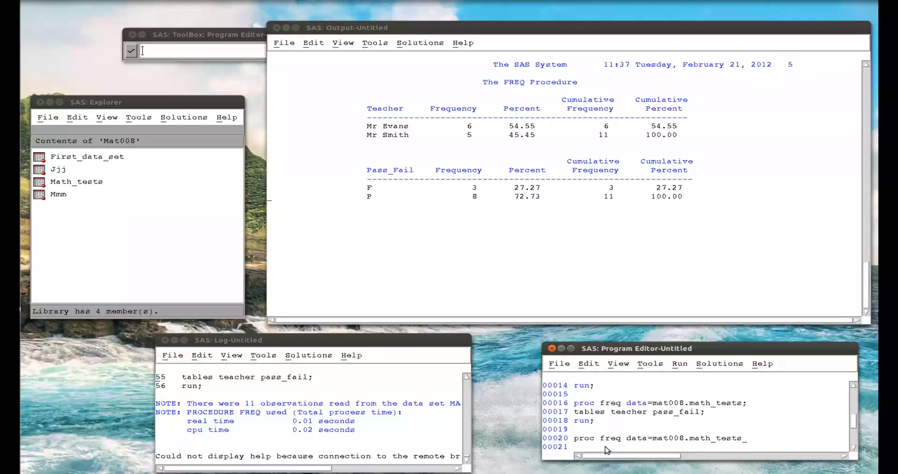
{"action": "type", "text": "tables teacher*"}
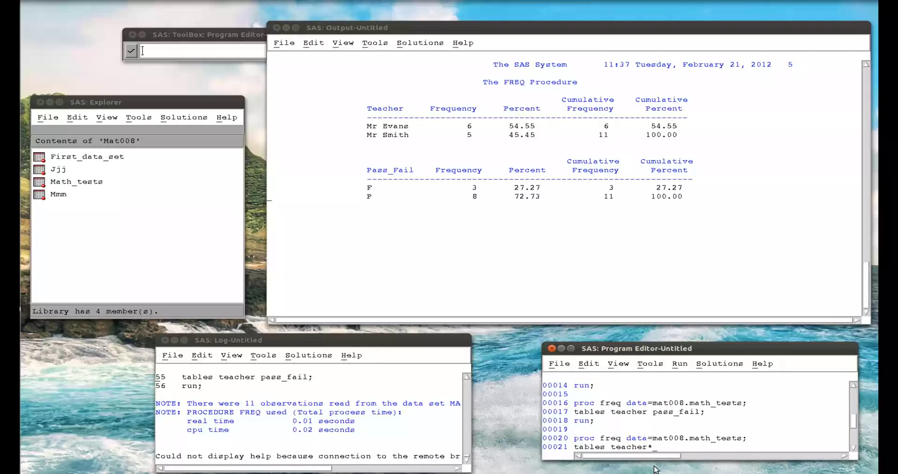
{"action": "type", "text": "pass_fail;"}
{"action": "key", "text": "Return"}
{"action": "type", "text": "run"}
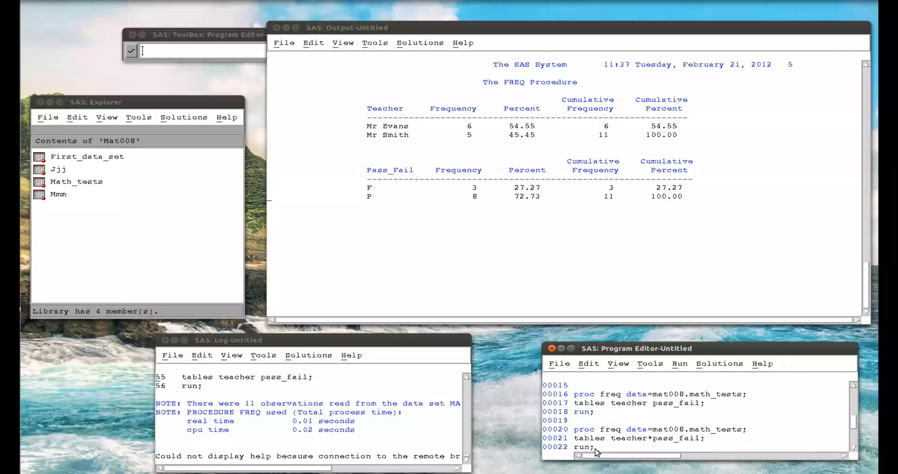
Submit the selected Teacher by Pass_Fail crosstab step from the Run menu.
{"action": "left_click_drag", "start_coordinate": [597, 448], "coordinate": [576, 430]}
{"action": "left_click", "coordinate": [680, 364]}
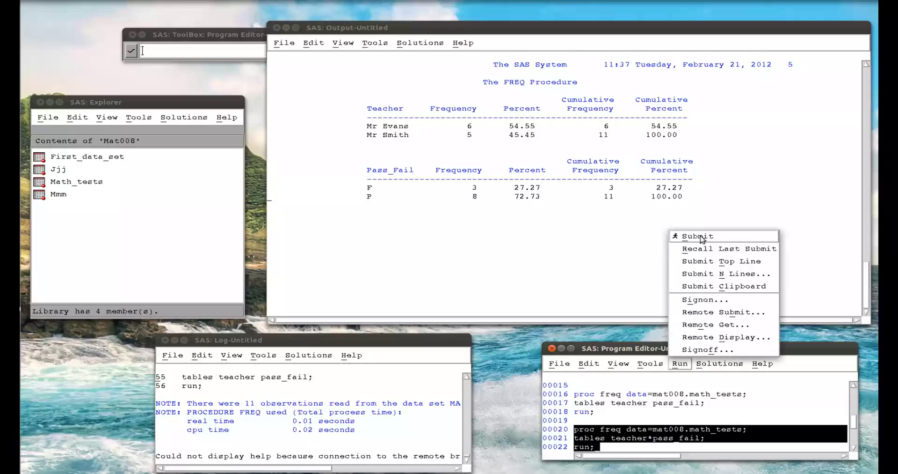
{"action": "left_click", "coordinate": [701, 236]}
Dismiss the SAS help-connection warning and return to the Program Editor.
{"action": "left_click", "coordinate": [325, 290]}
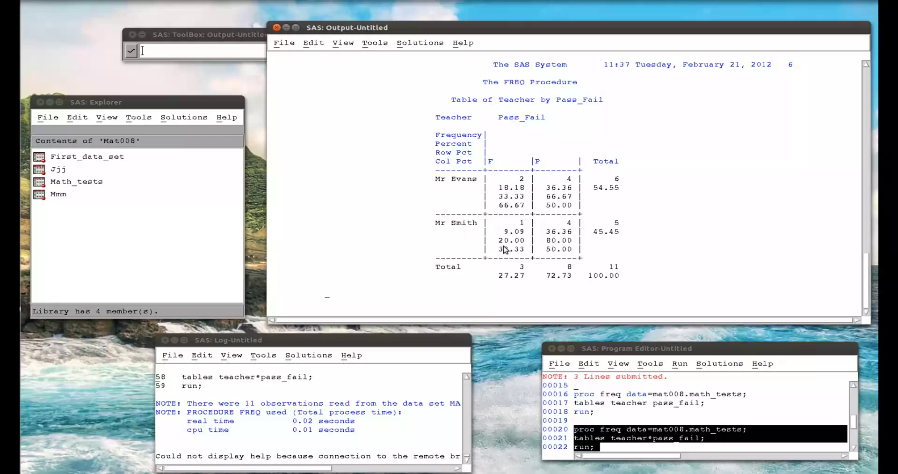
{"action": "left_click", "coordinate": [612, 450]}
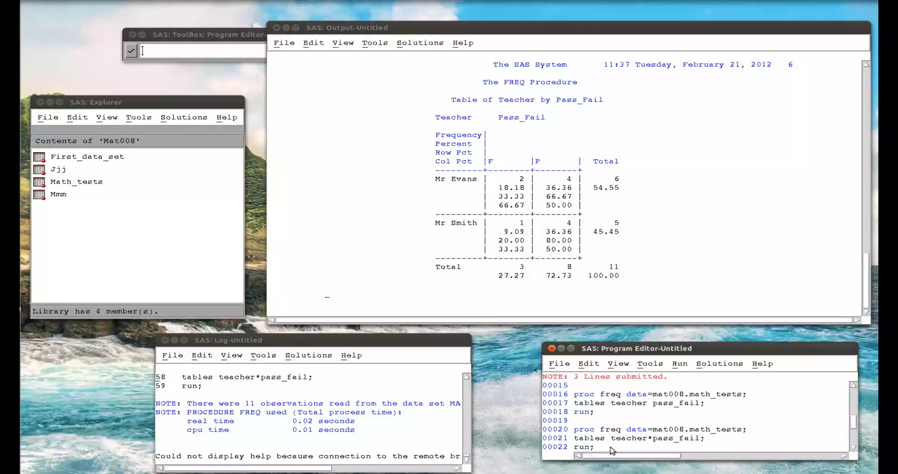
Write a proc freq step with tables teacher*pass_fail / nocol norow nopercent; and run;.
{"action": "key", "text": "Return"}
{"action": "key", "text": "Return"}
{"action": "type", "text": "proc freq data=mat008.math_tests;"}
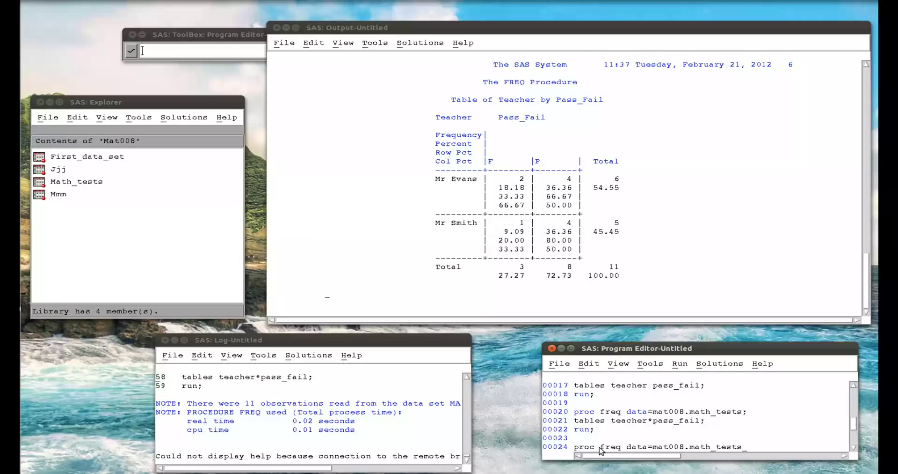
{"action": "key", "text": "Return"}
{"action": "type", "text": "tables teacher*f"}
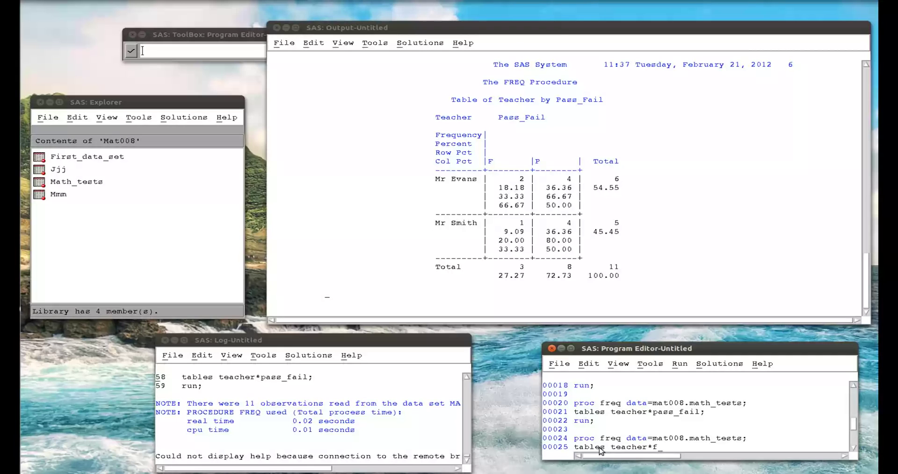
{"action": "key", "text": "BackSpace"}
{"action": "type", "text": "pass_fail / nocol norow"}
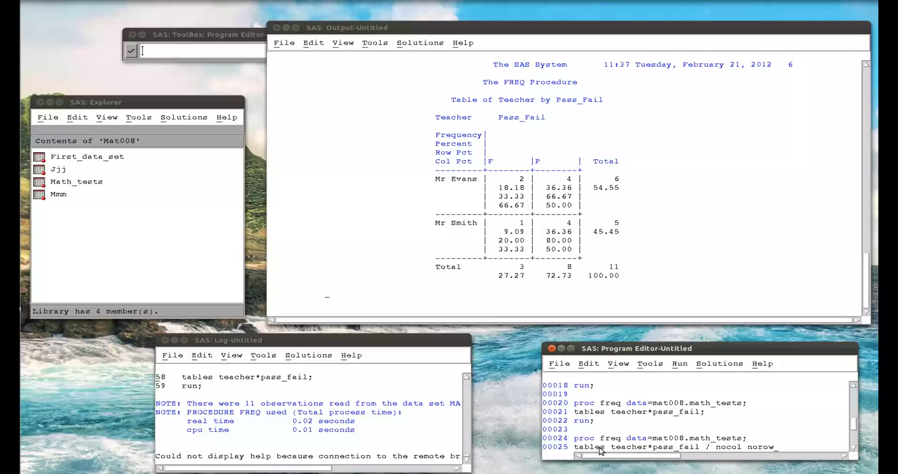
{"action": "type", "text": " nopercent;"}
{"action": "key", "text": "Return"}
{"action": "type", "text": "run;"}
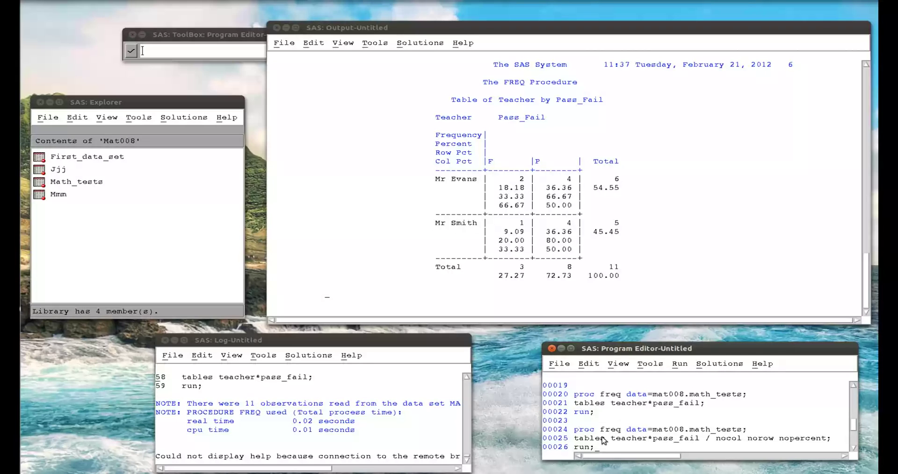
Submit the counts-only crosstab step and dismiss the help-connection warning.
{"action": "left_click_drag", "start_coordinate": [599, 448], "coordinate": [574, 429]}
{"action": "left_click", "coordinate": [680, 363]}
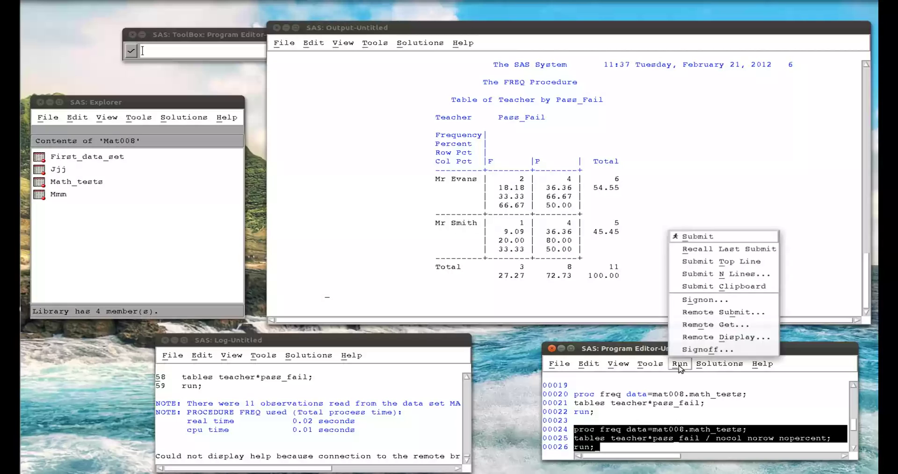
{"action": "left_click", "coordinate": [697, 238]}
{"action": "left_click", "coordinate": [328, 290]}
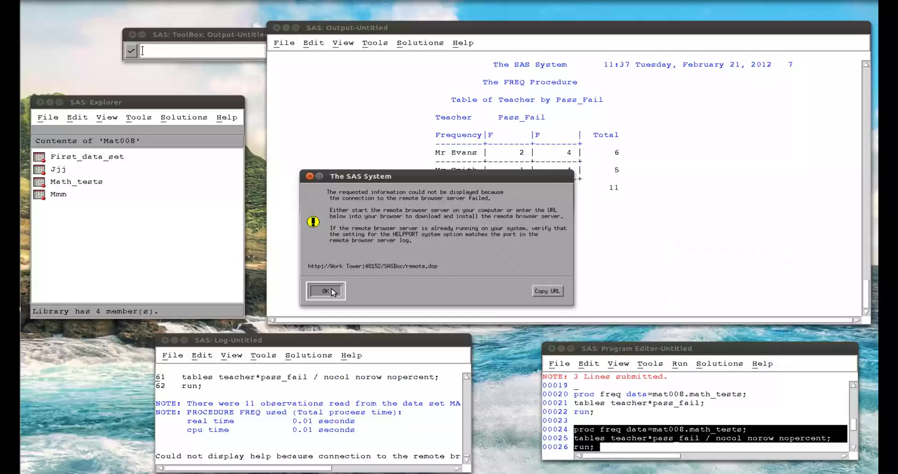